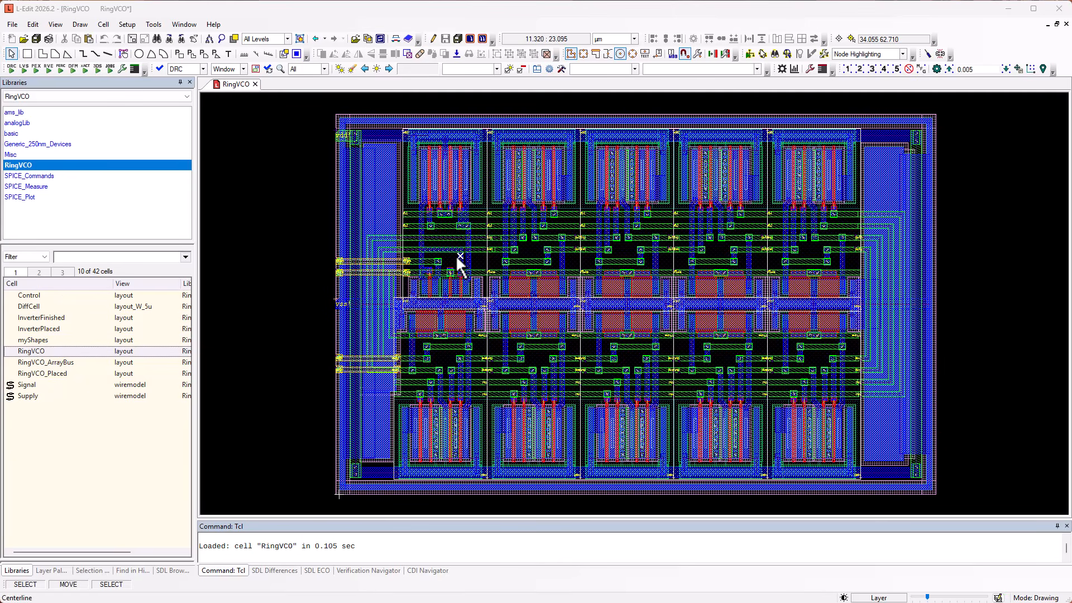
Step: Copy a DiffCell instance from the RingVCO array and paste it above the layout, reserving the cell view
click(551, 264)
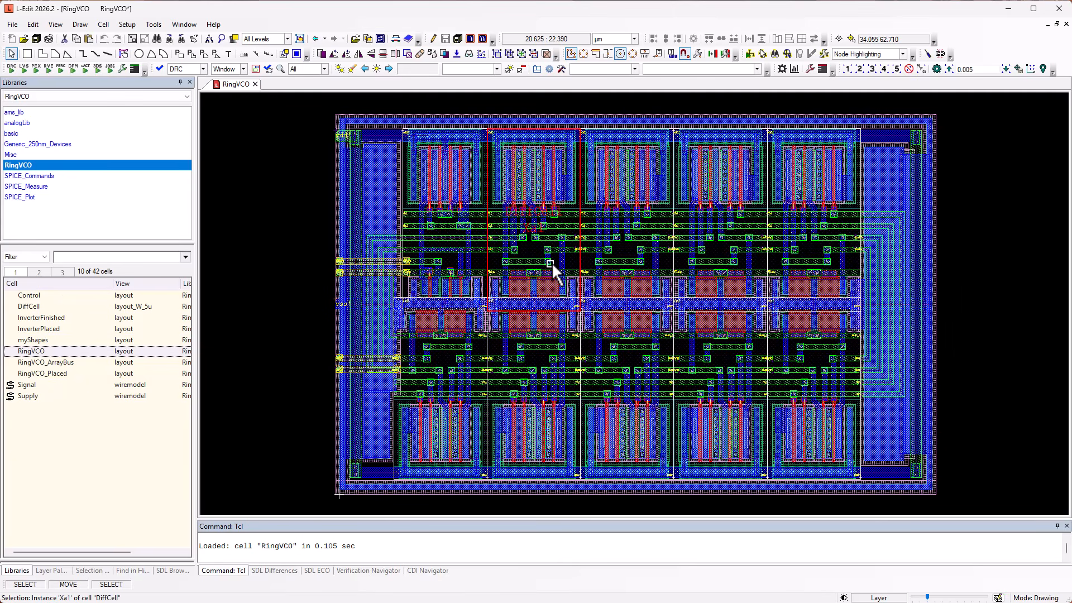
key(ctrl)
scroll(545, 220, down, 2)
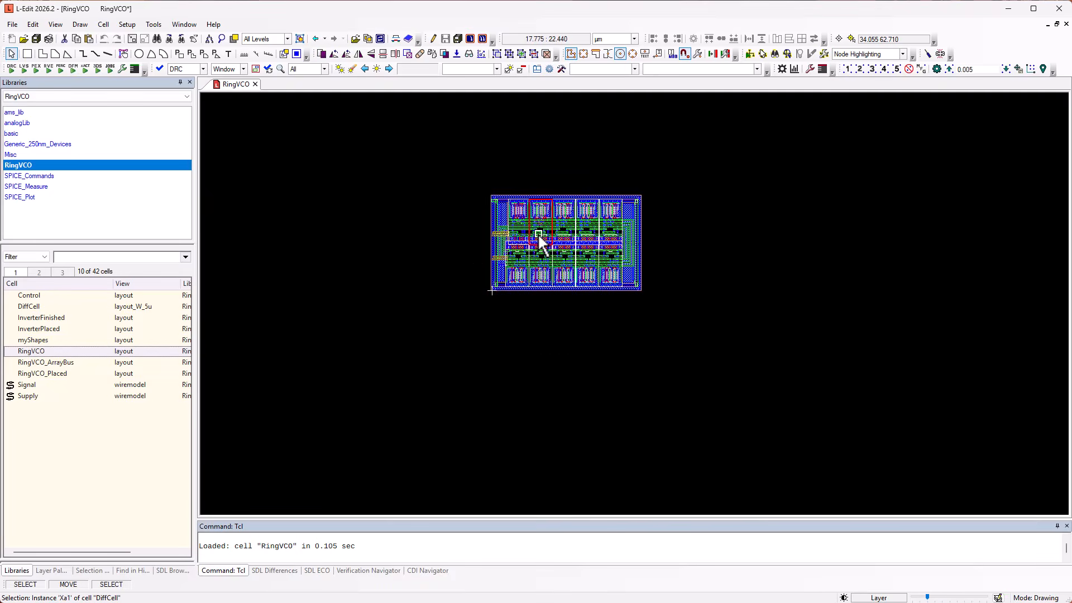
key(ctrl+v)
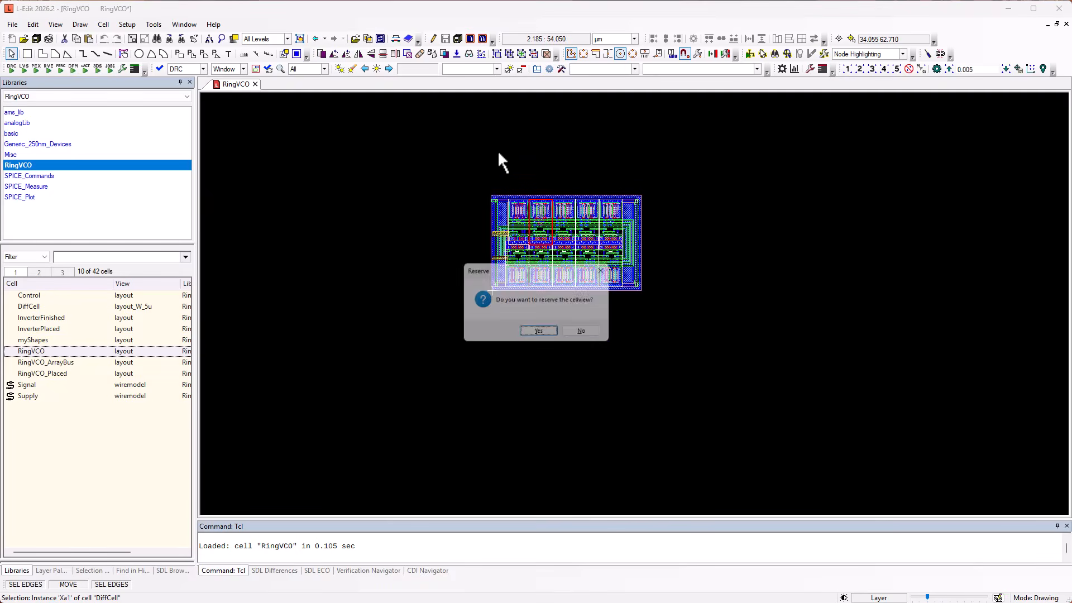
click(529, 333)
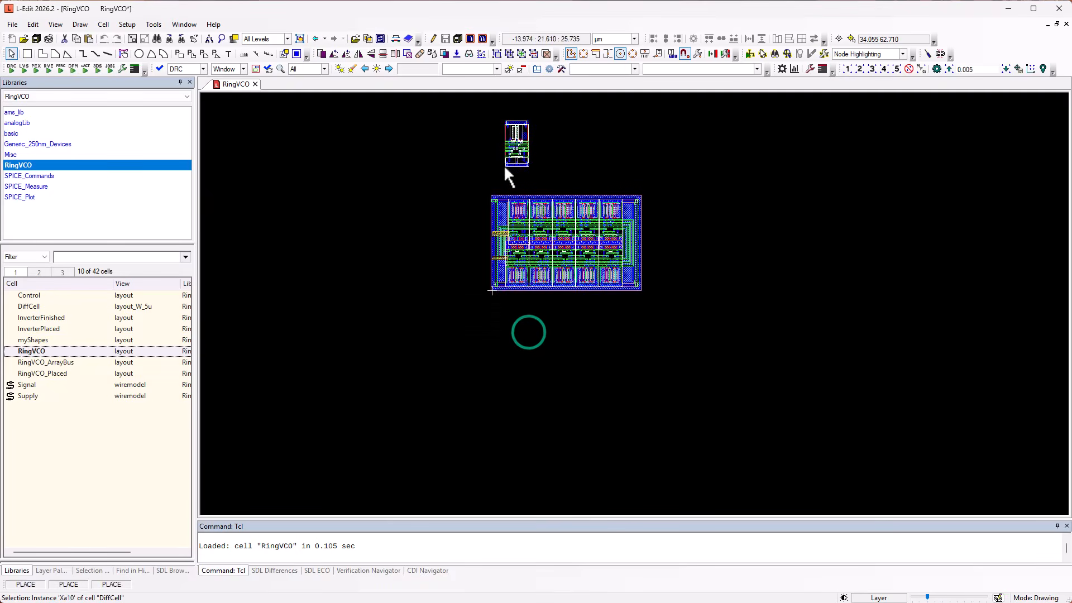
scroll(503, 172, up, 1)
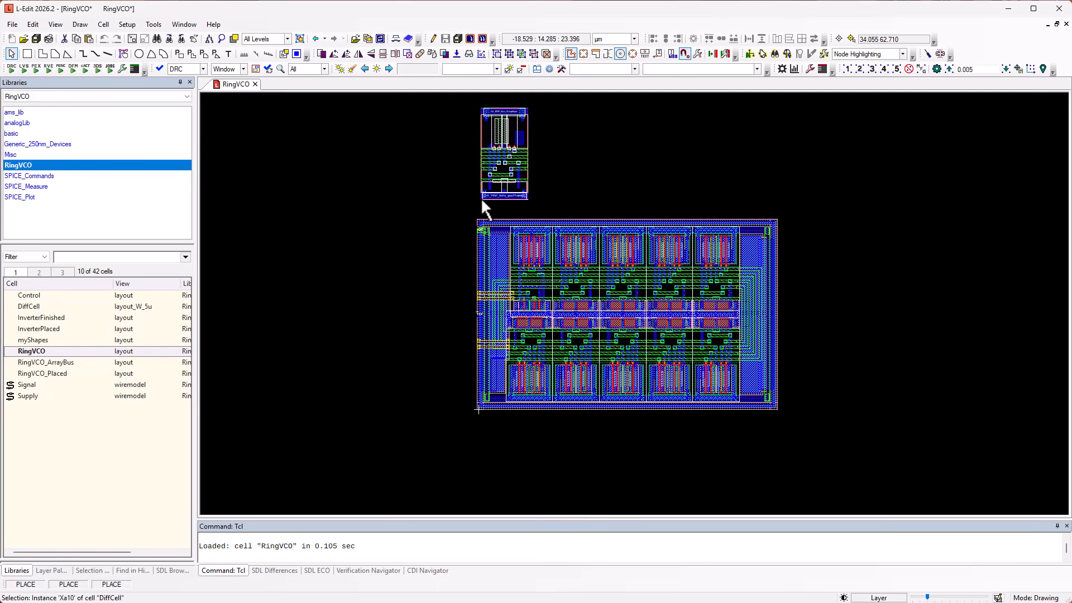
click(481, 197)
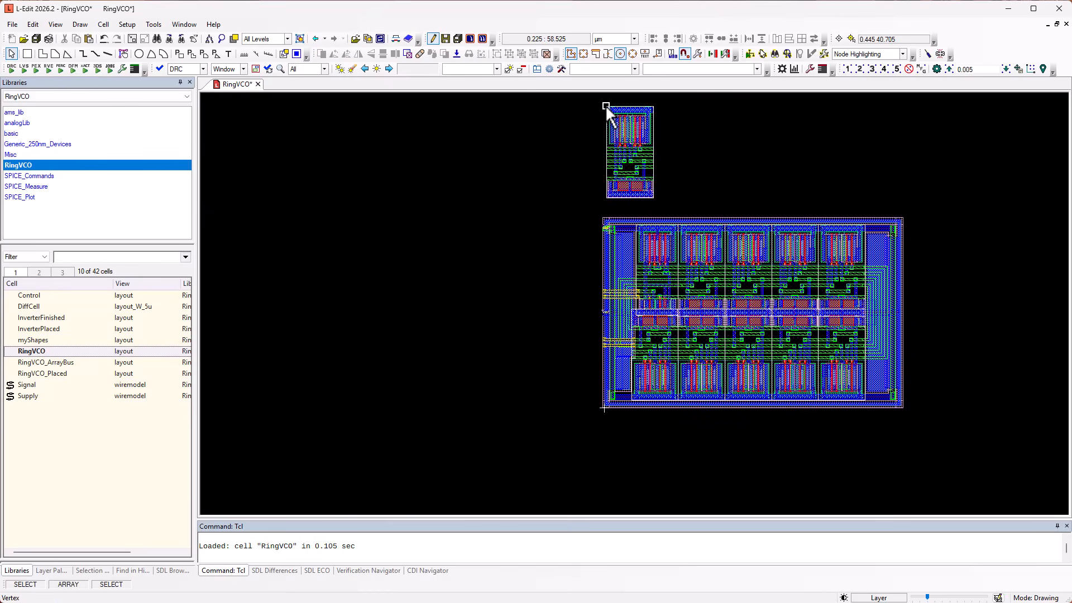
Step: Select the pasted DiffCell instance by snapping to its upper-left corner
scroll(606, 111, up, 2)
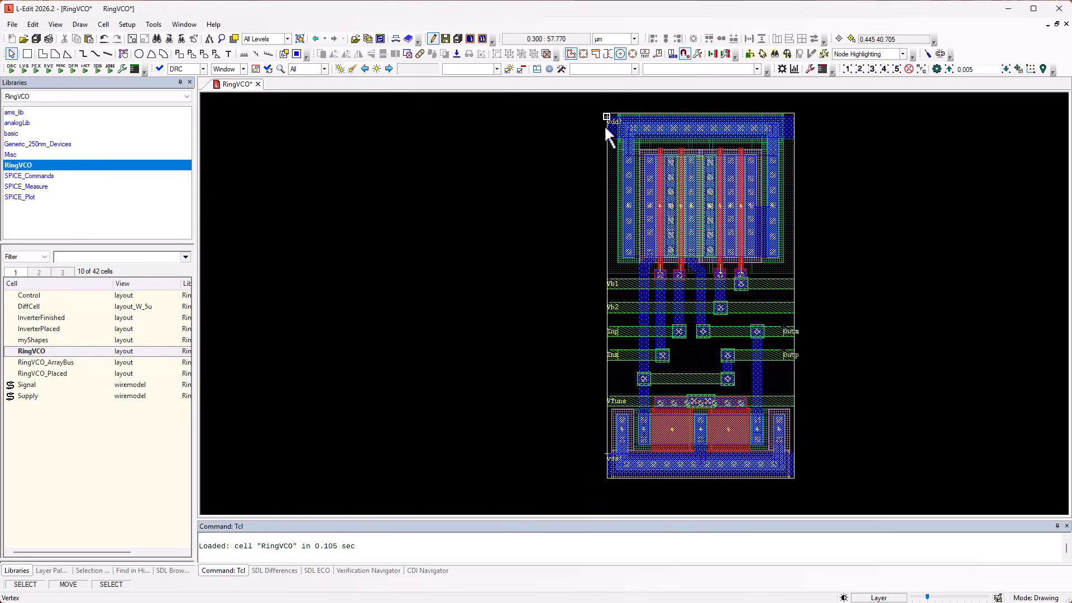
scroll(605, 126, up, 1)
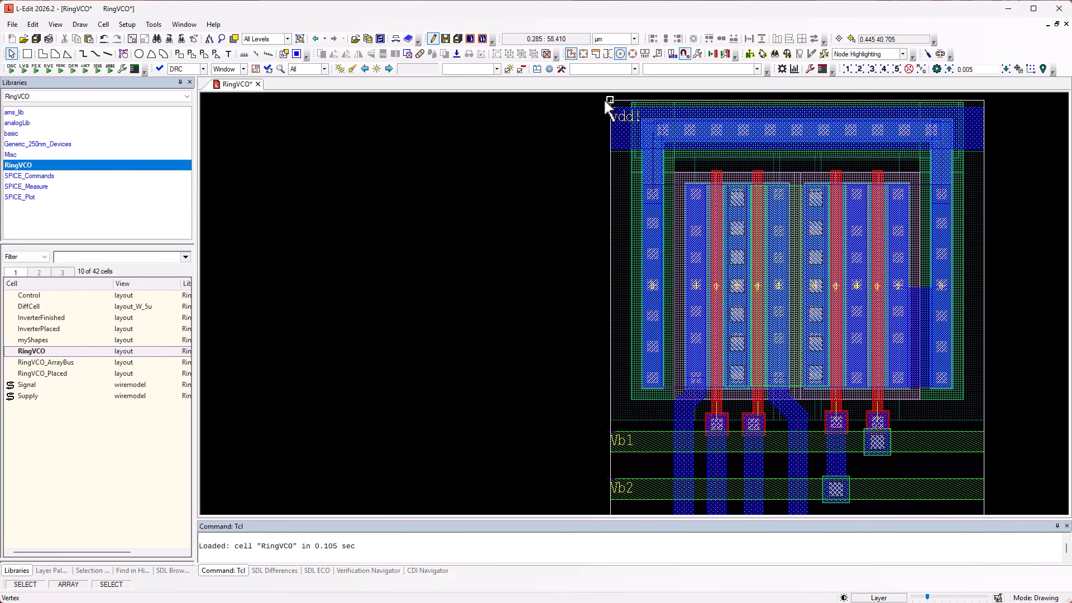
key(ctrl)
key(ctrl+b)
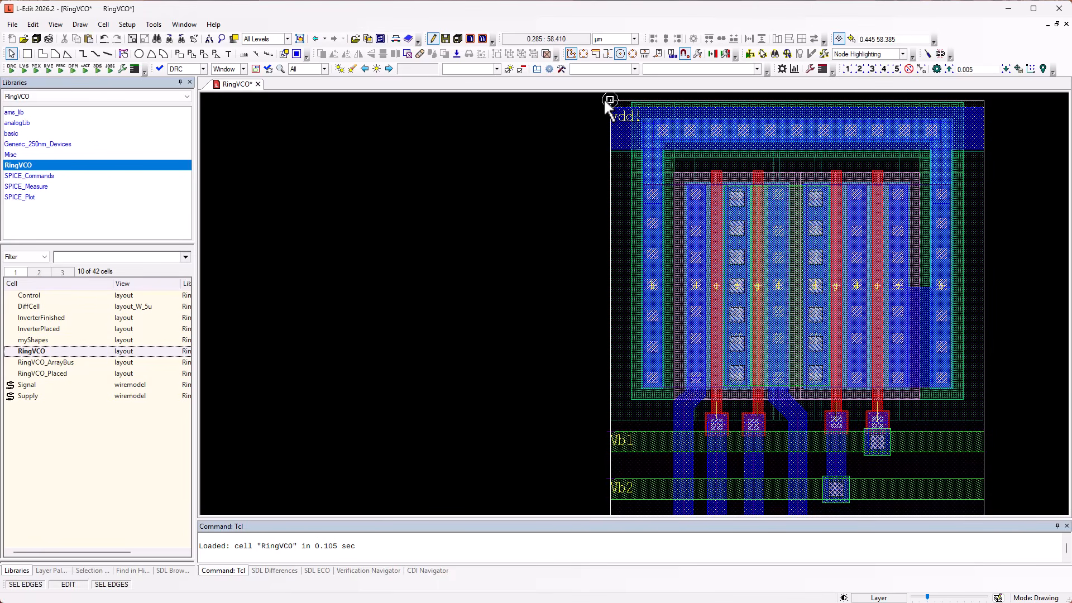
click(629, 183)
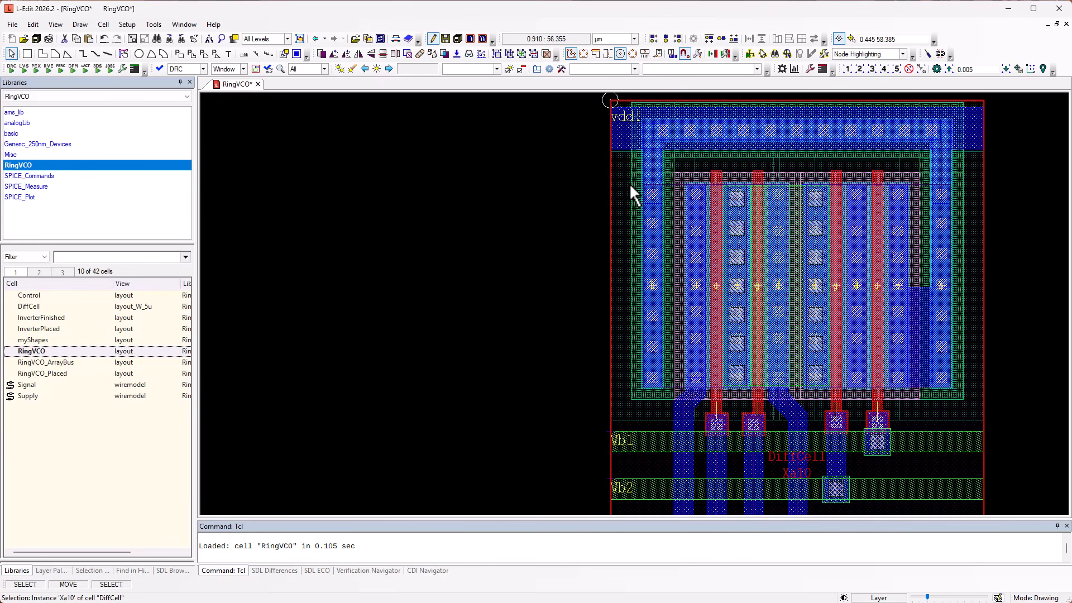
key(ctrl+b)
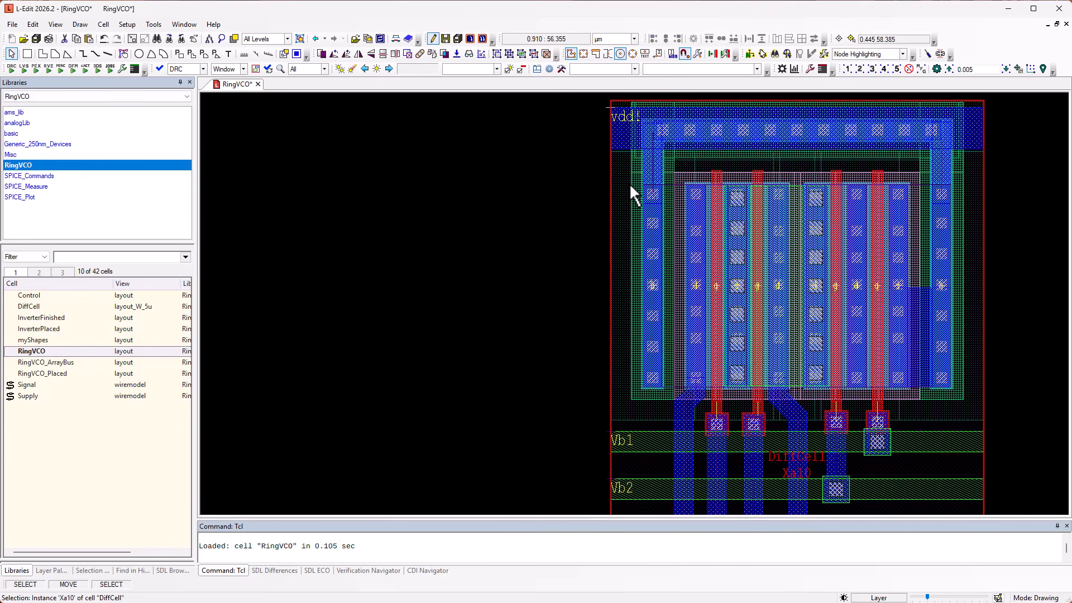
scroll(657, 236, down, 2)
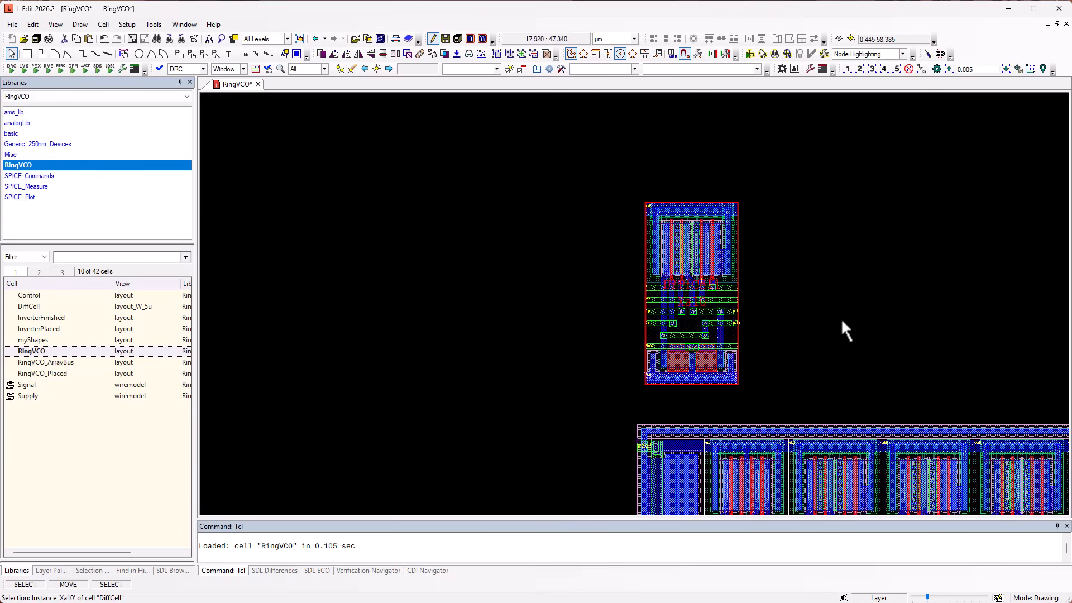
Step: Paste another DiffCell copy and place it abutting the right edge of the first copy
key(ctrl+v)
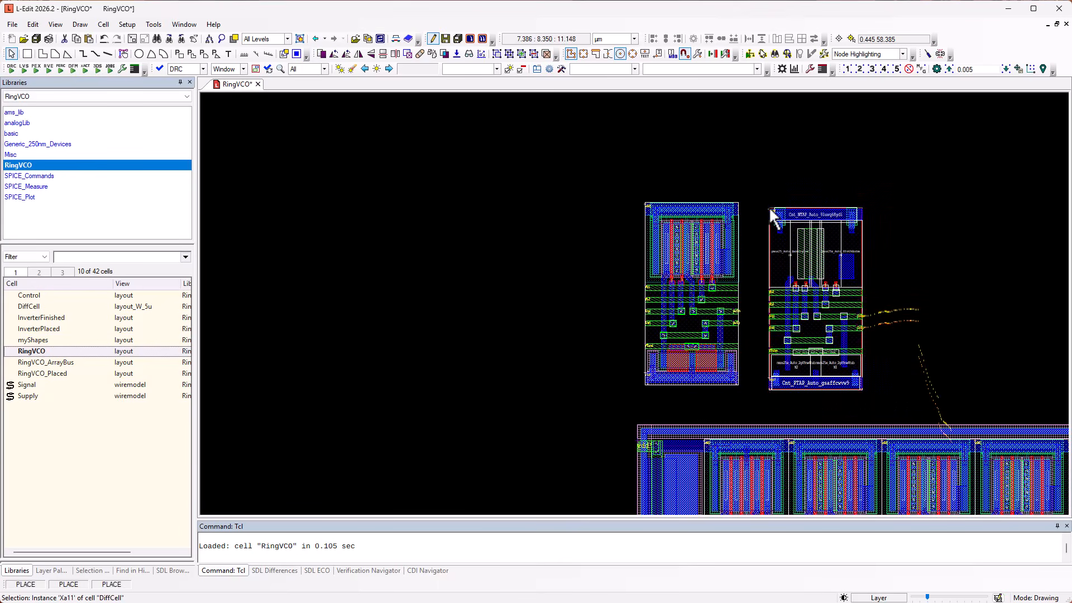
click(739, 203)
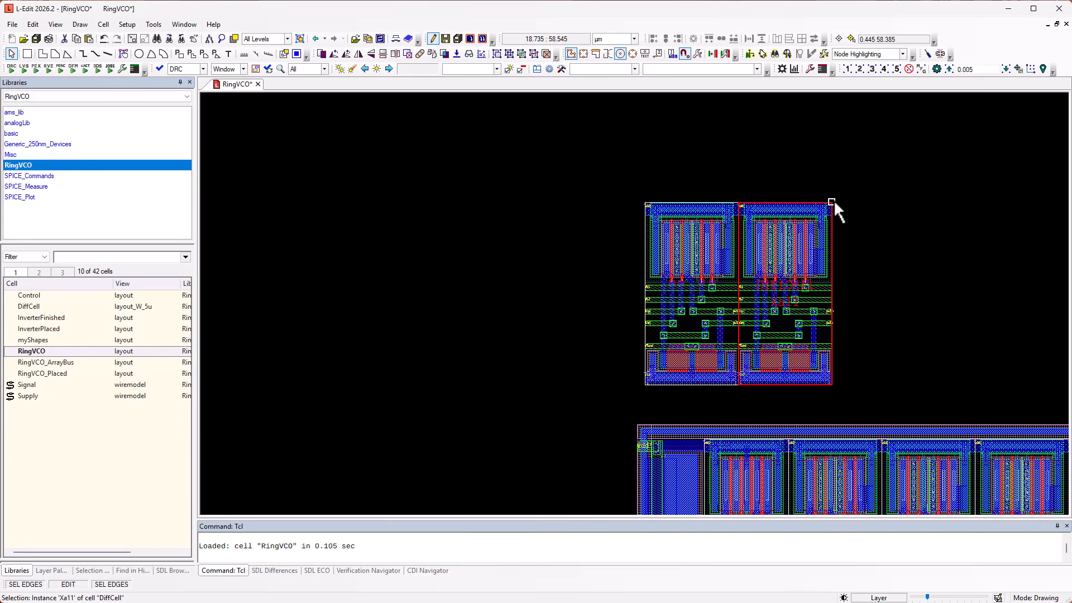
Step: Duplicate the placed copy twice to extend the row to four DiffCell instances
key(b)
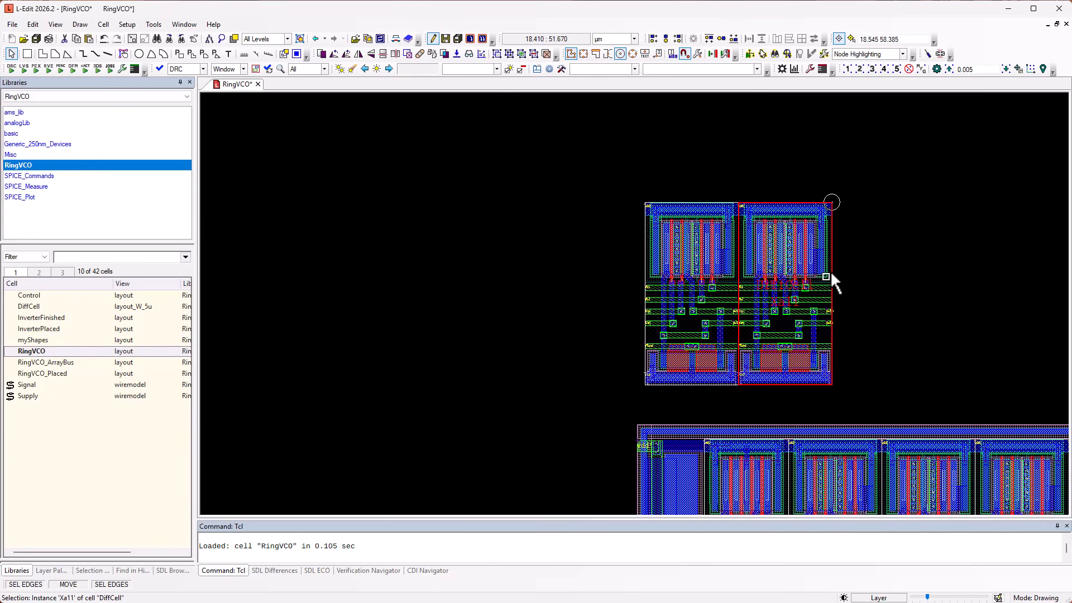
key(ctrl+d)
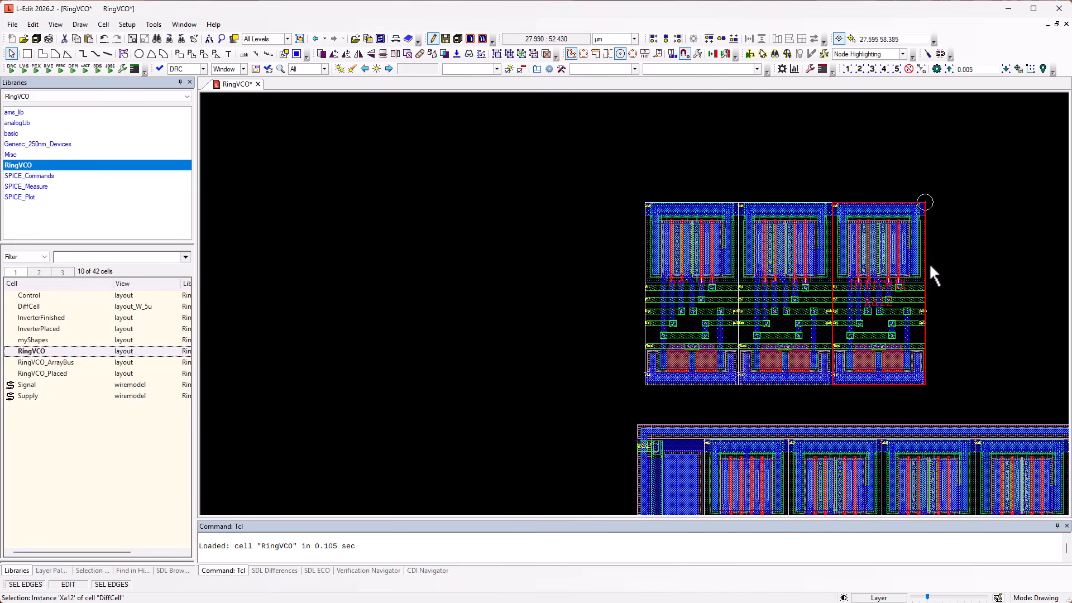
key(ctrl+d)
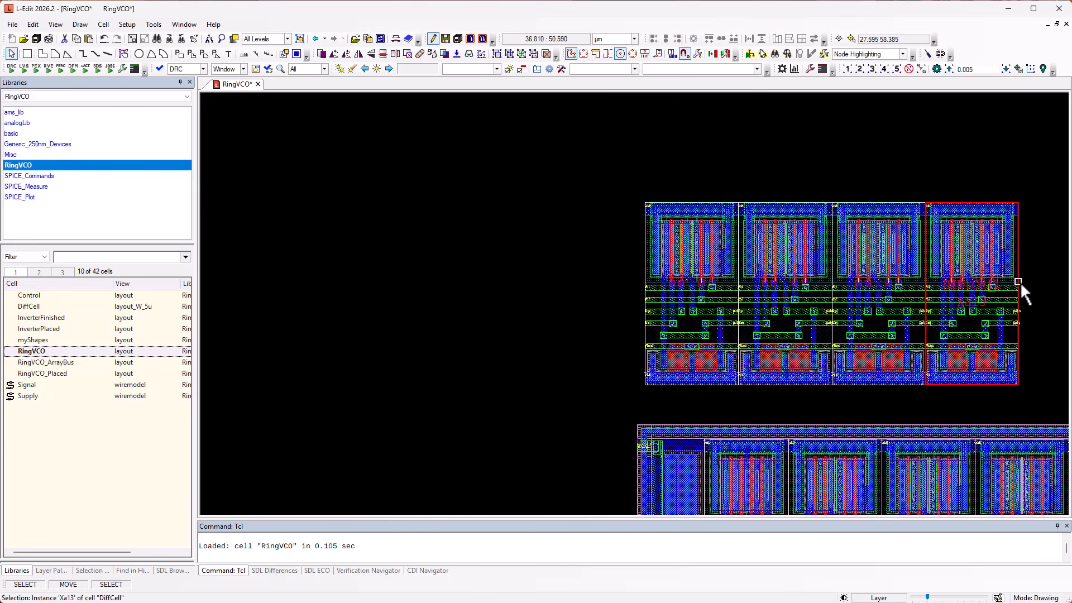
key(ctrl+b)
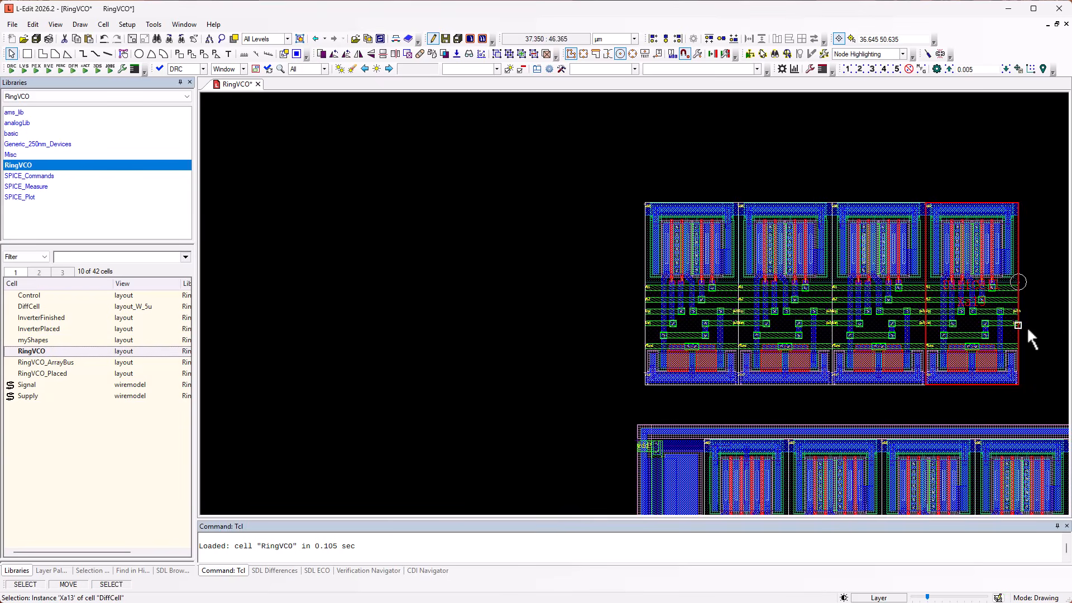
key(ctrl+v)
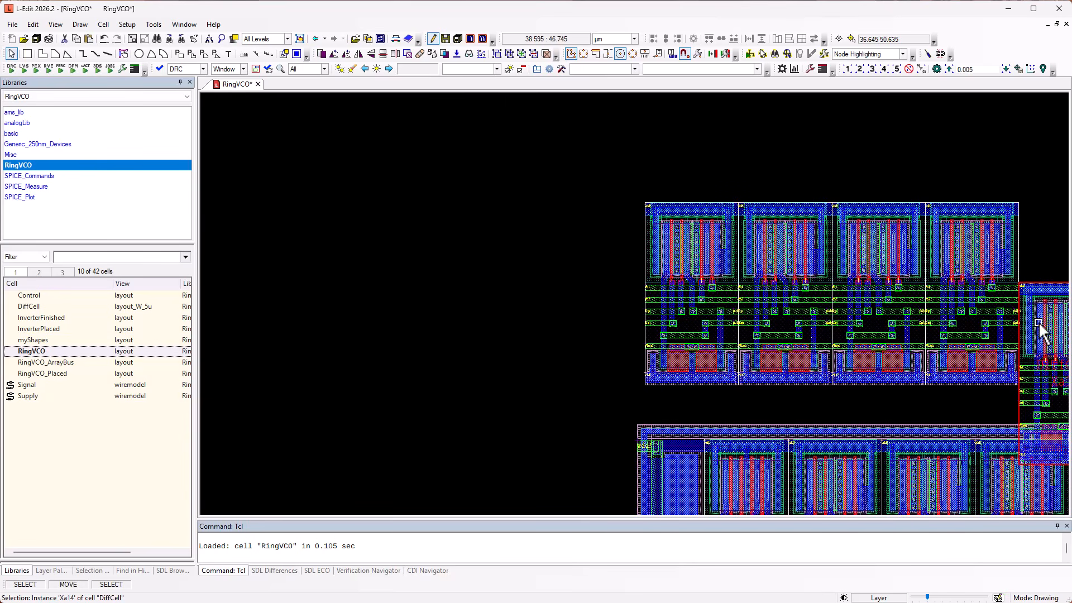
key(Delete)
Step: Move the row of copied DiffCell instances toward the RingVCO array
scroll(1023, 358, down, 1)
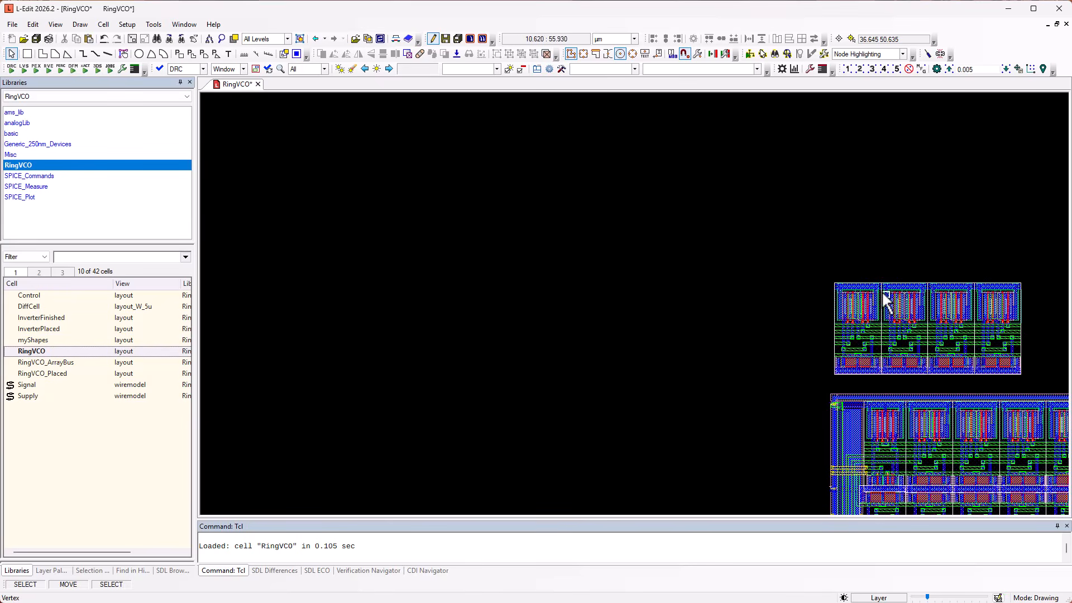
drag(812, 253, 978, 369)
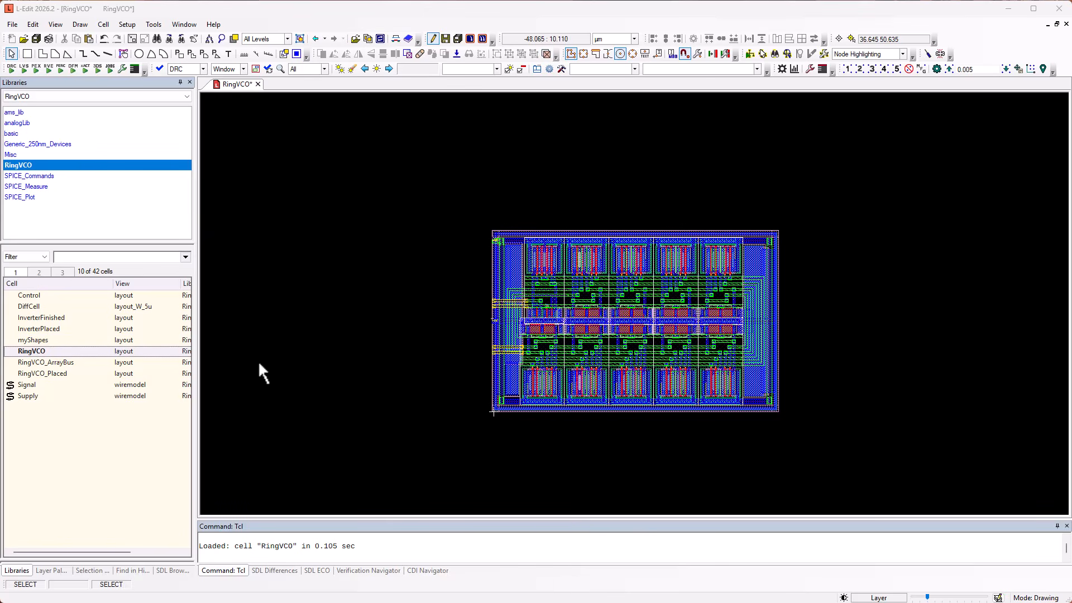
Step: Drag the top-right DiffCell instance out of the array toward the upper right
click(550, 267)
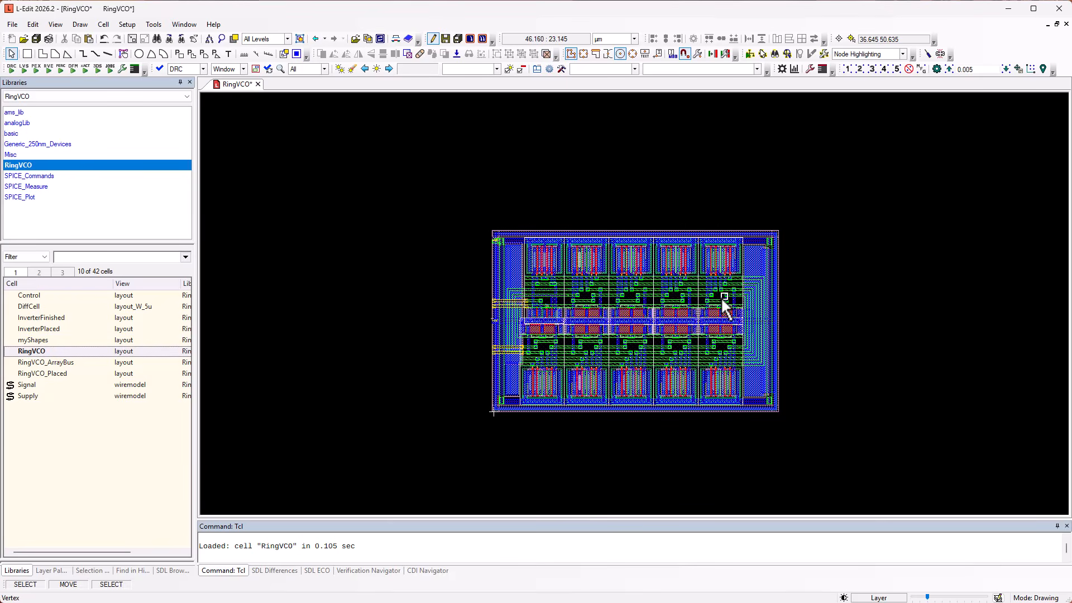
drag(722, 298, 764, 283)
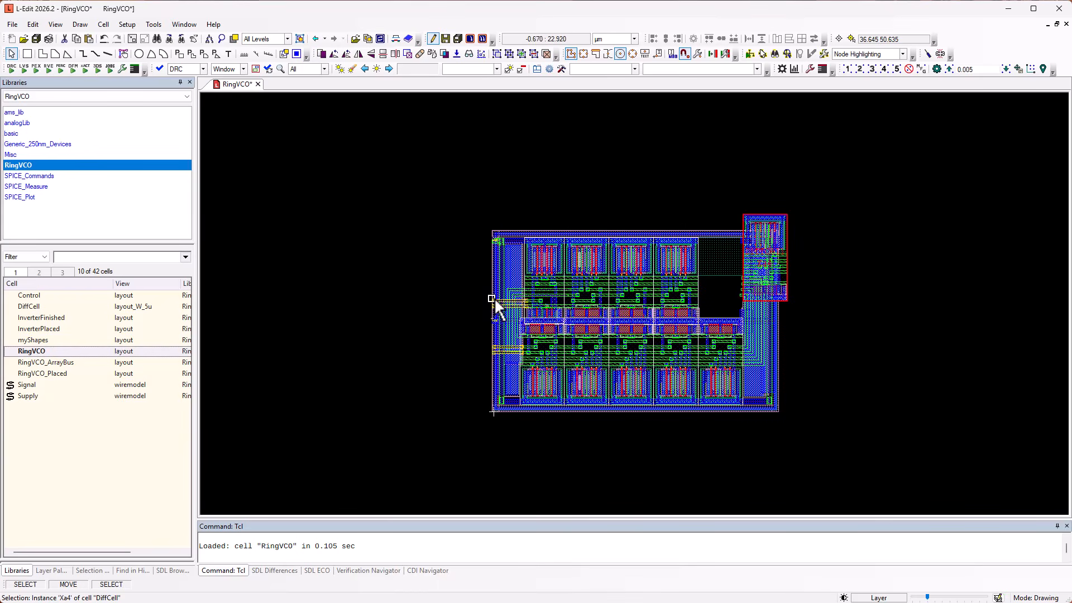
Step: Move the top-right DiffCell instance back into its array slot by snapping its upper-left corner, then fit the view
scroll(788, 237, up, 5)
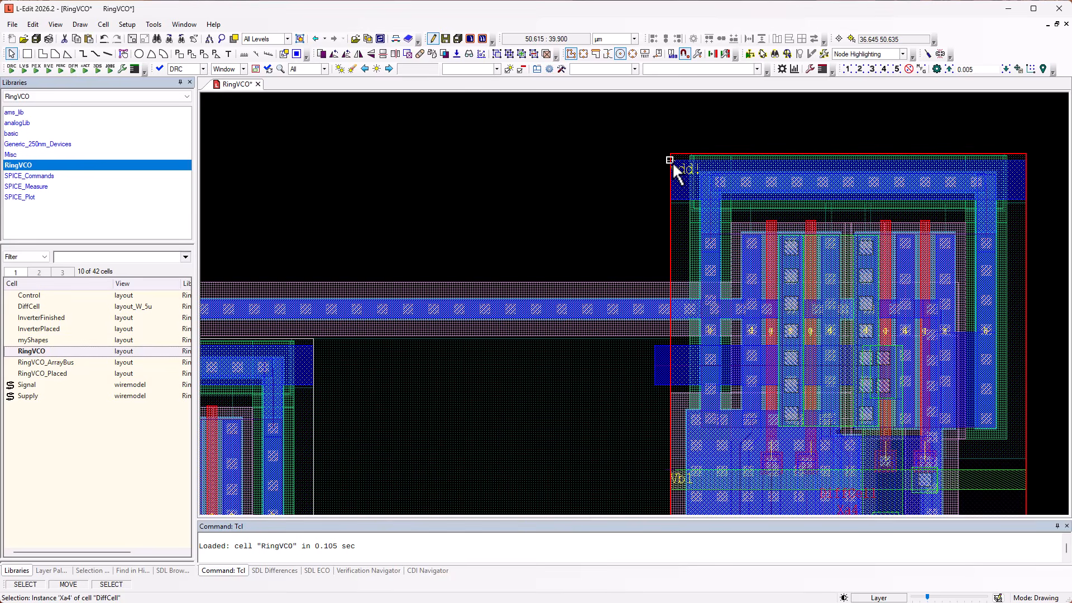
key(alt)
key(ctrl+b)
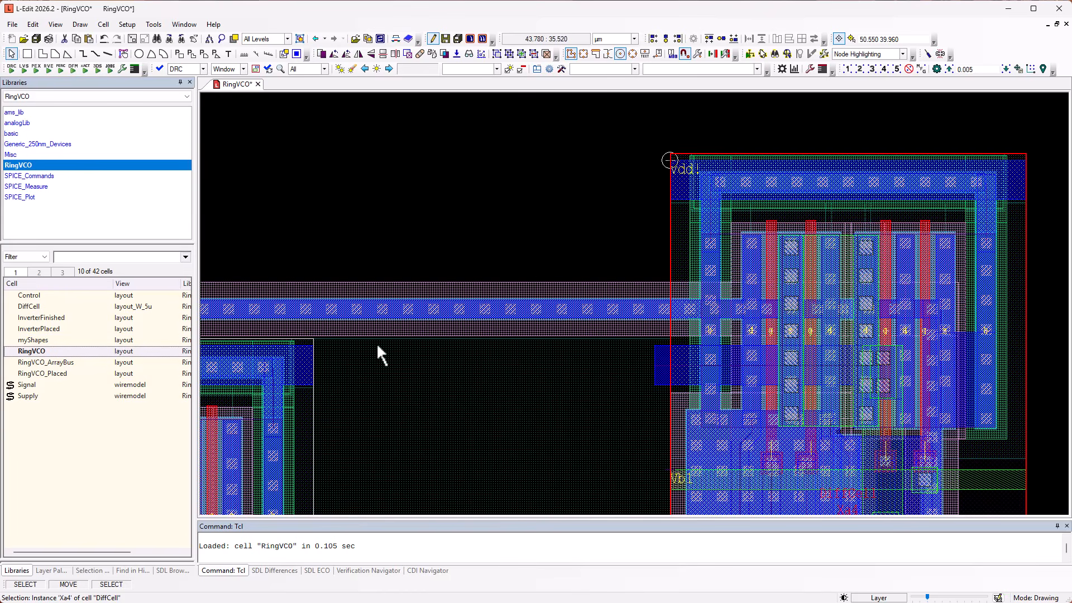
click(693, 240)
click(313, 344)
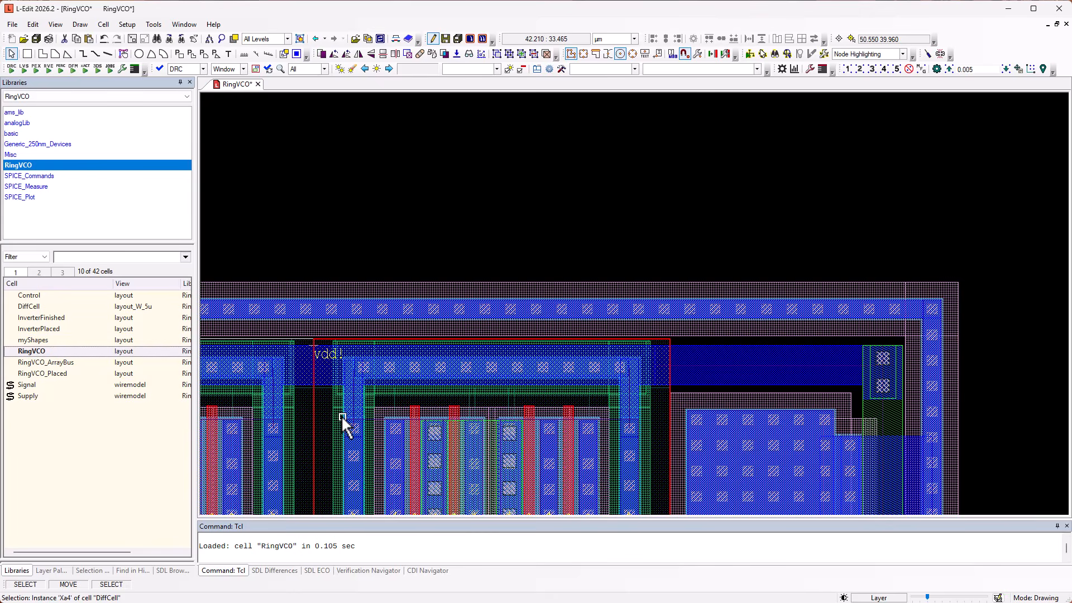
scroll(386, 412, down, 1)
key(Home)
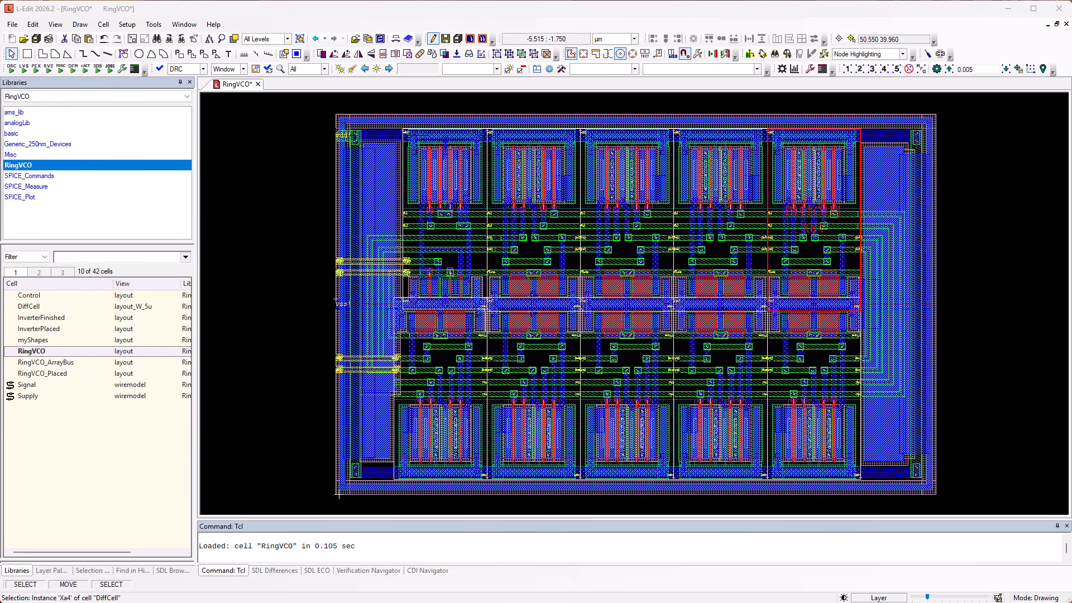
Step: Try rotating the lower-left DiffCell instance several times and undo each rotation
click(451, 384)
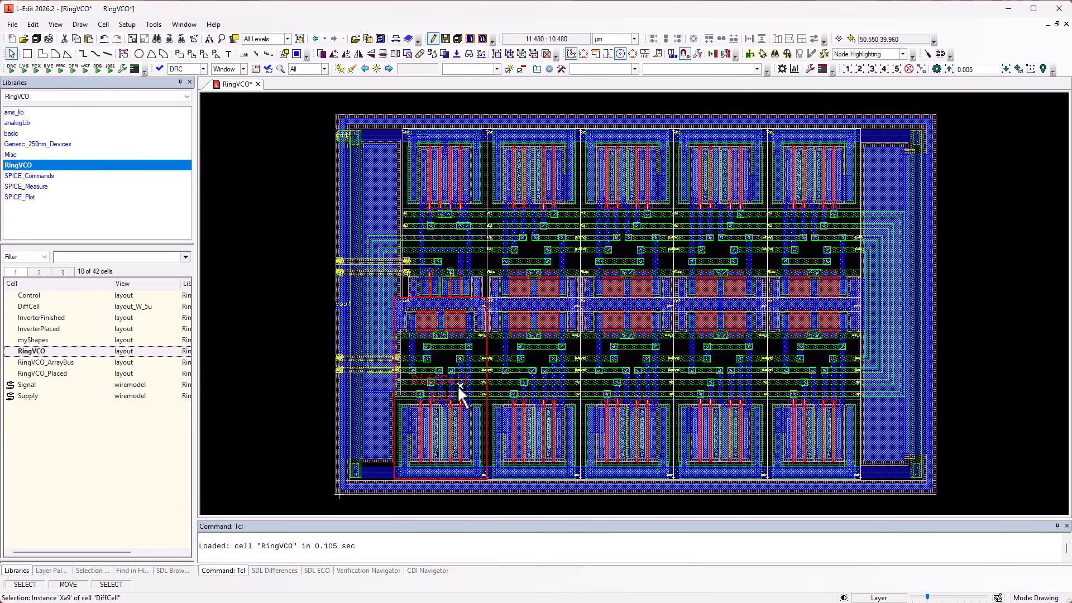
key(ctrl+r)
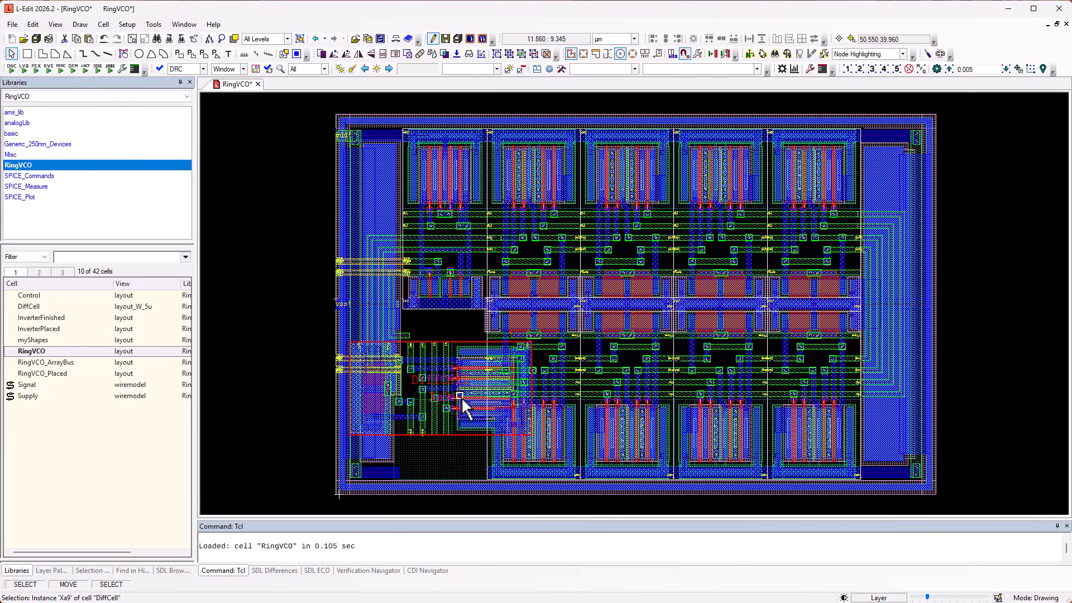
click(105, 38)
scroll(390, 466, up, 2)
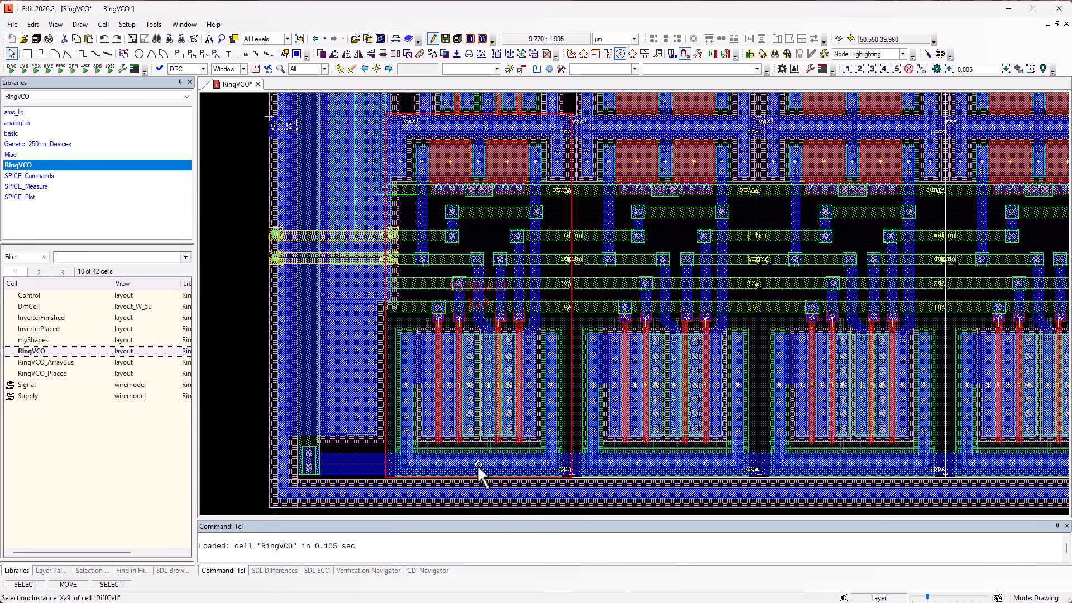
key(alt)
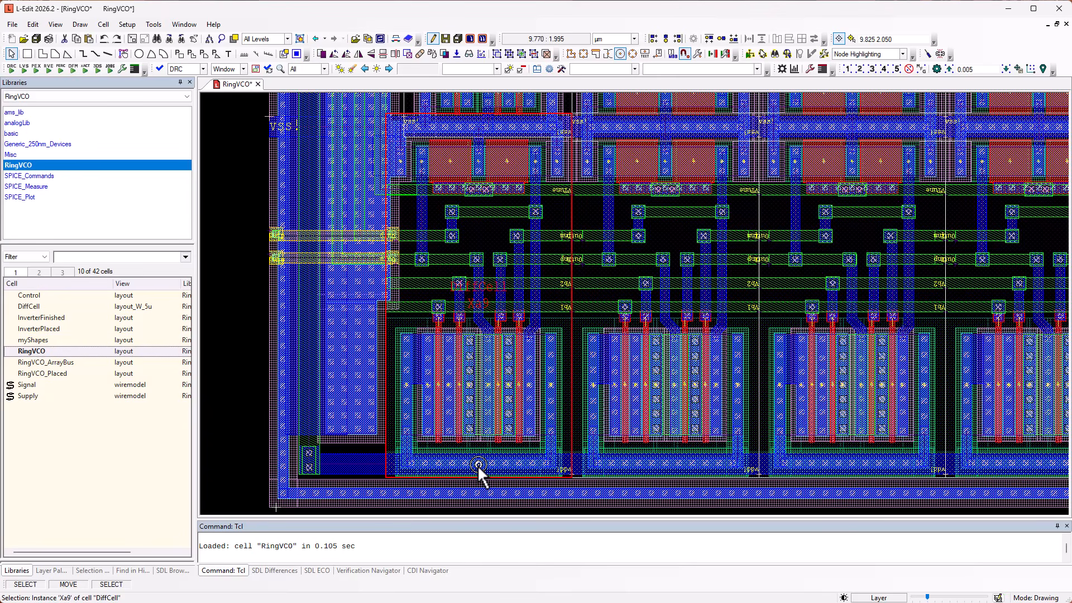
scroll(478, 465, down, 1)
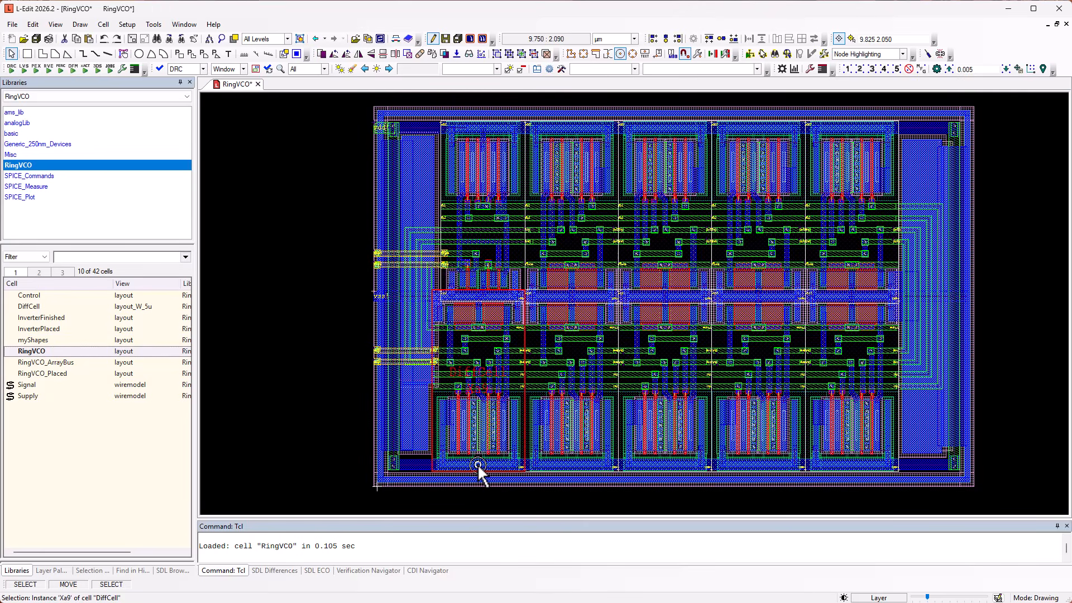
key(ctrl+r)
key(ctrl+r)
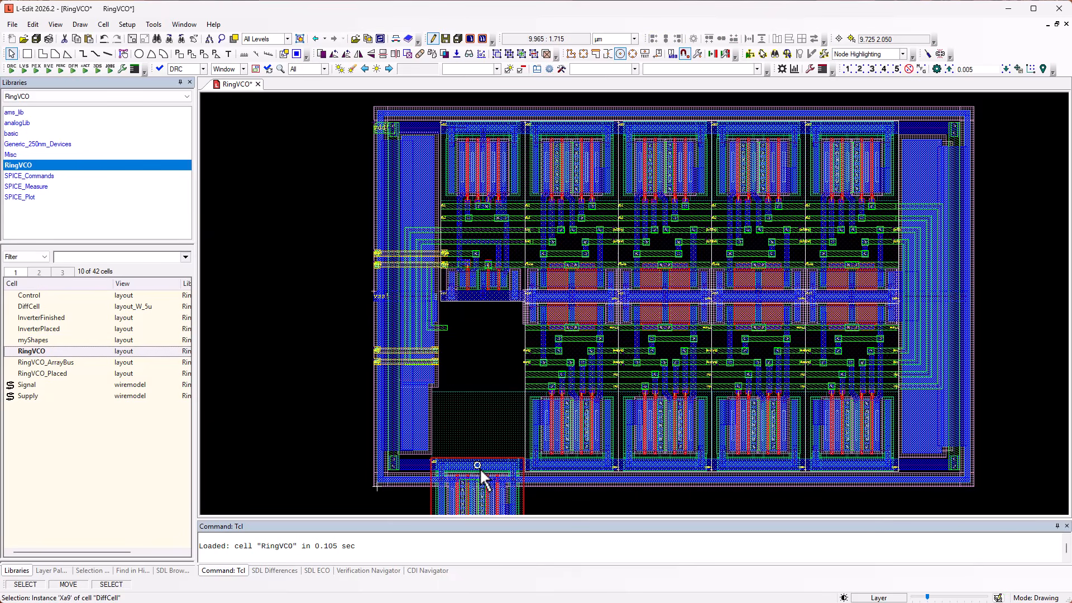
click(105, 39)
click(104, 39)
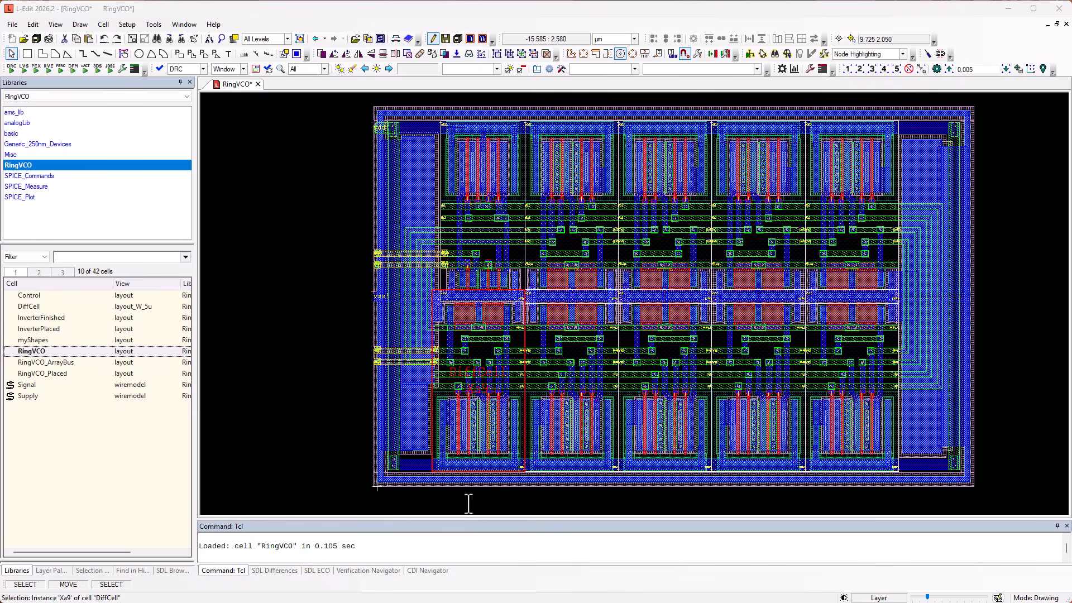
Step: Move the lower-left DiffCell instance out below the RingVCO array by snapping its corner
click(478, 465)
ctrl+scroll(478, 466, up, 1)
key(ctrl+b)
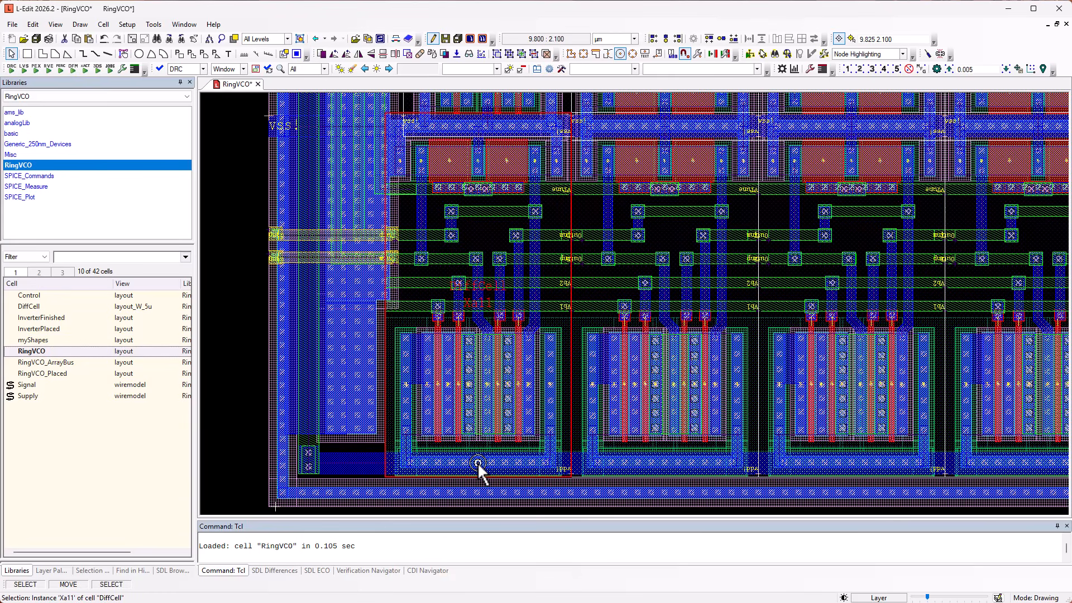
click(478, 462)
ctrl+scroll(477, 462, down, 1)
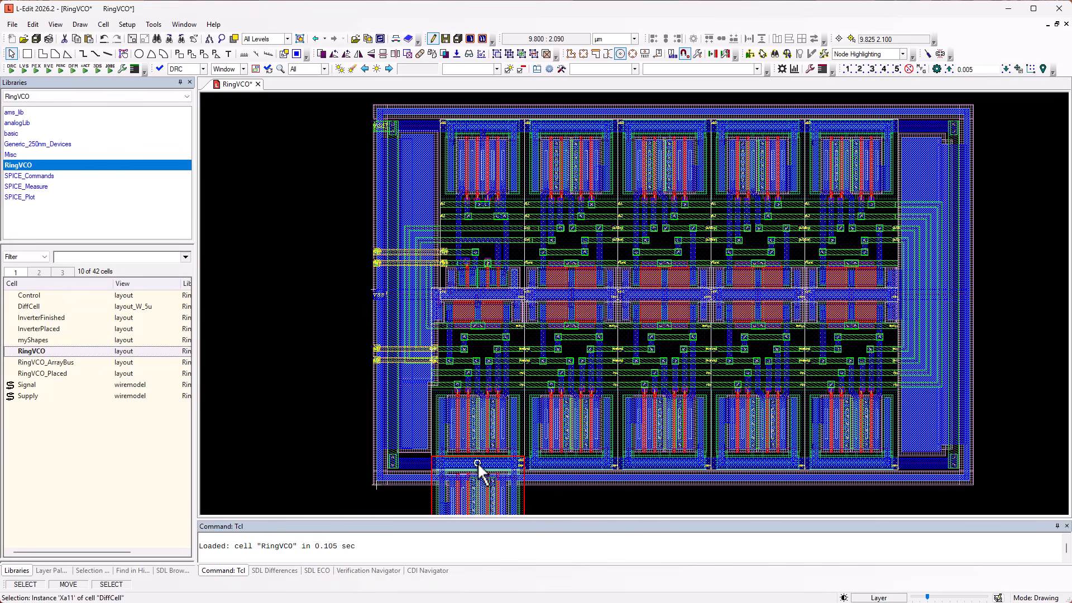
ctrl+scroll(478, 464, down, 1)
scroll(480, 484, down, 2)
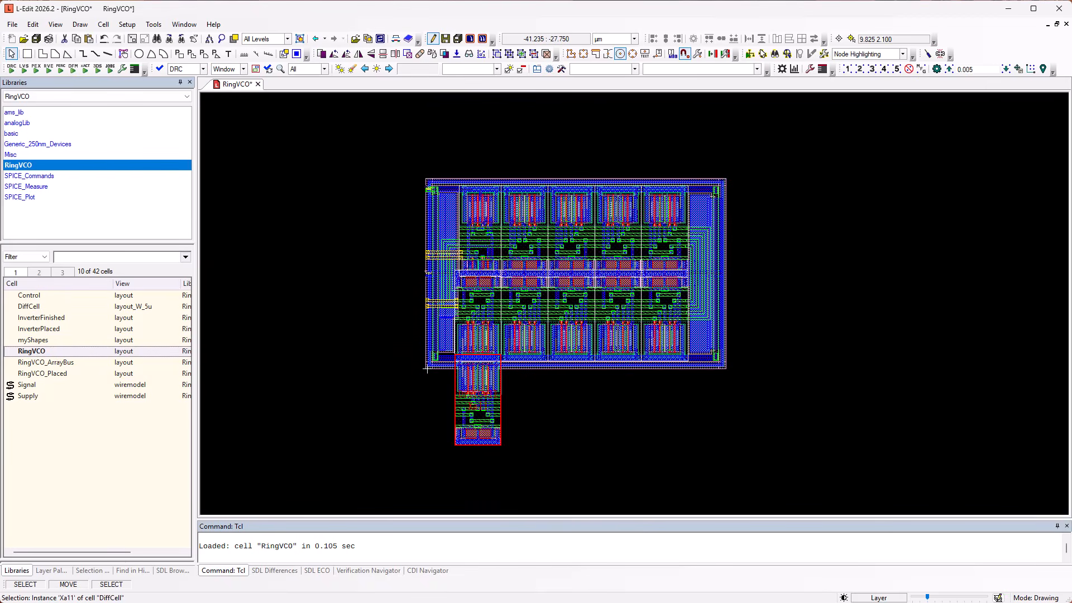